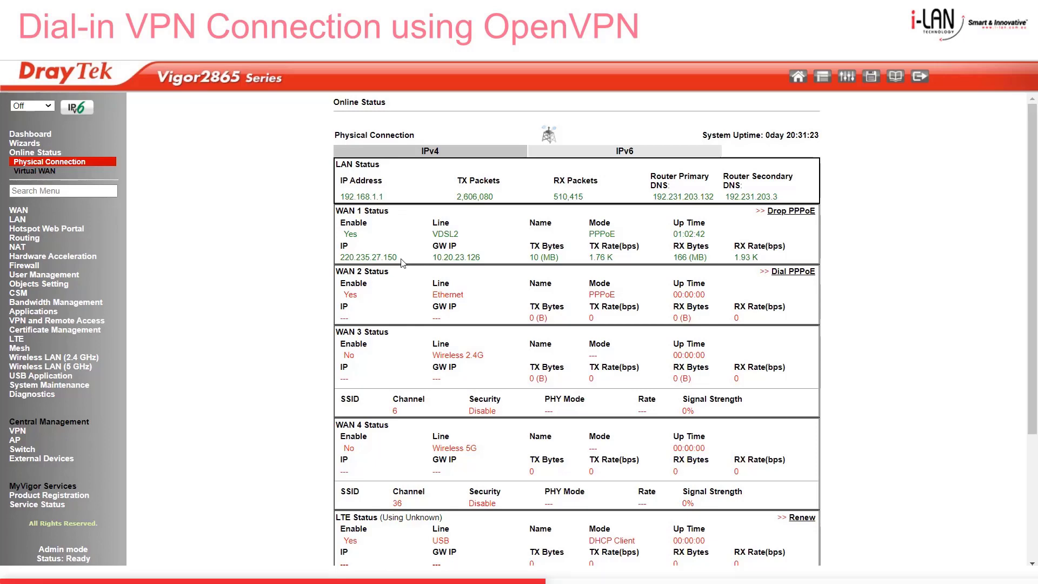
Select the WAN 1 public IP 220.235.27.150 on the Physical Connection status page
double_click(383, 258)
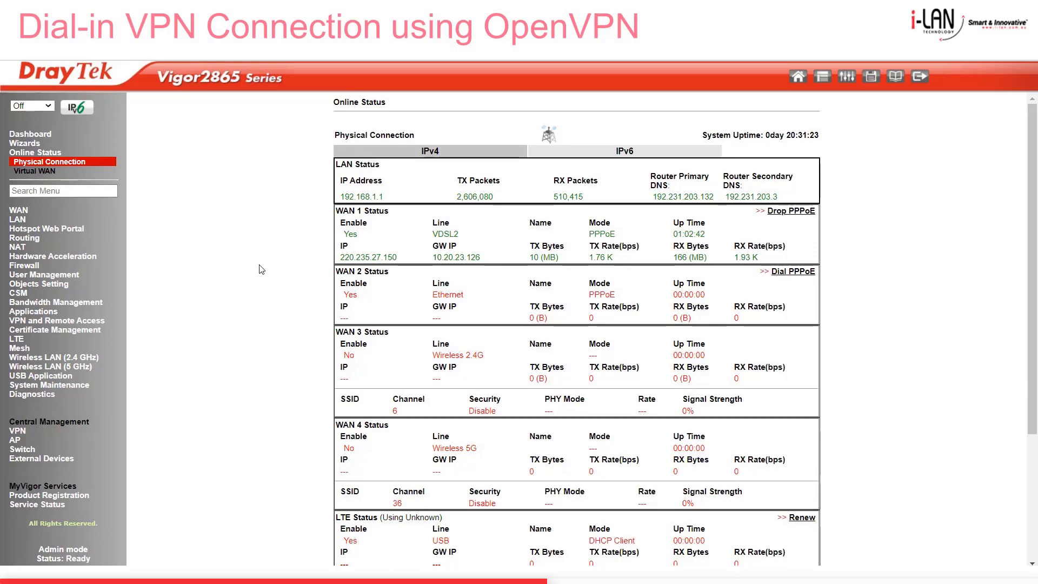
Tick Enable OpenVPN Service in Remote Access Control and open the Remote Dial-in User list
click(24, 321)
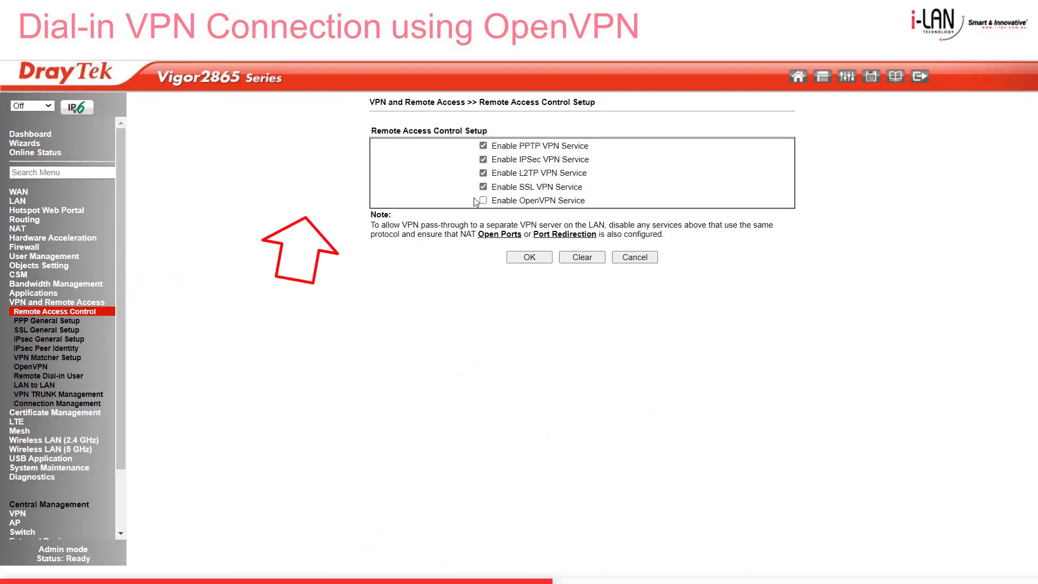
click(482, 200)
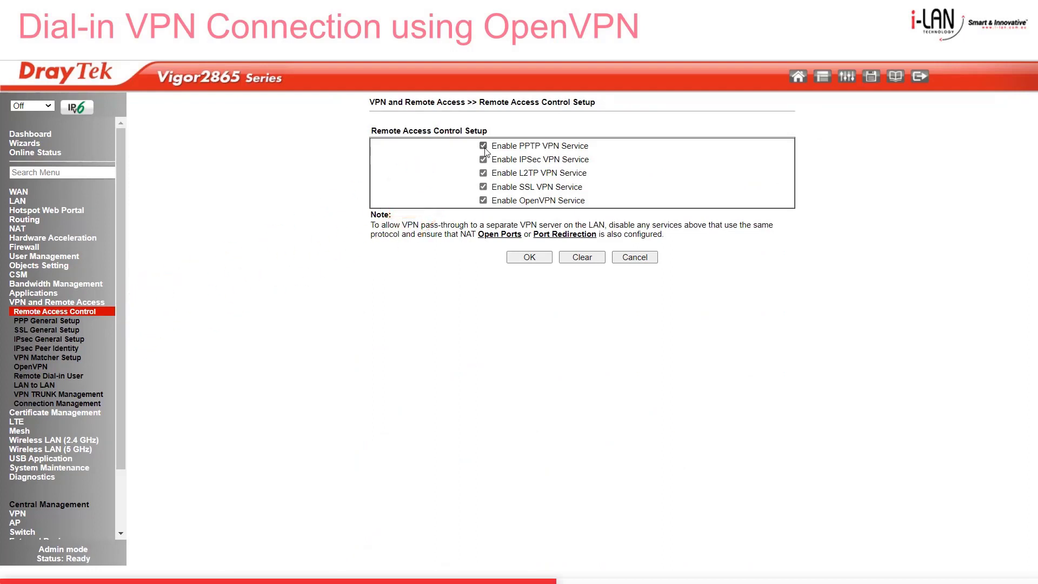
click(482, 159)
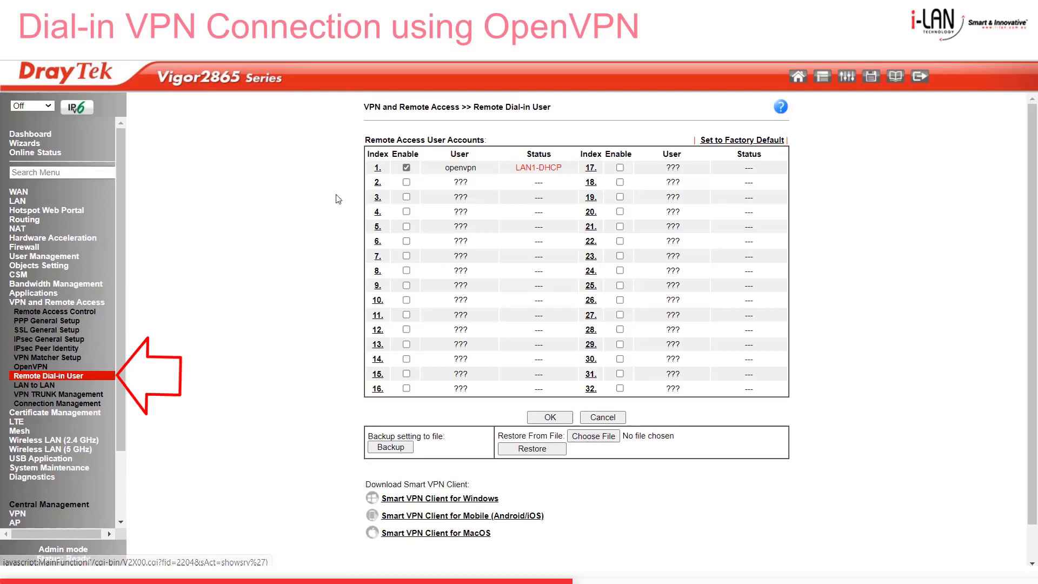
Save dial-in account 1 with OpenVPN Tunnel allowed as a dial-in type
click(377, 169)
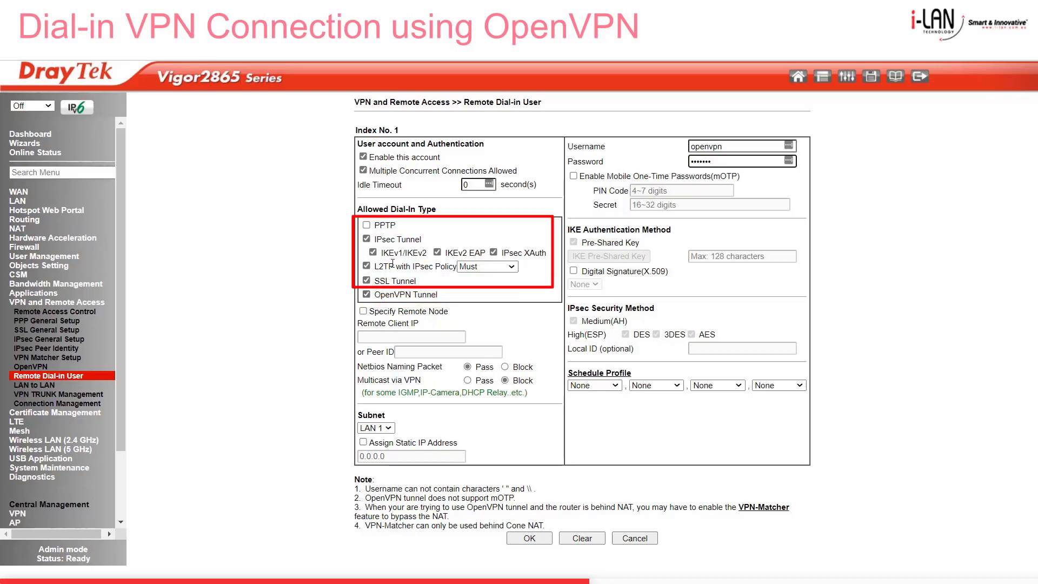
click(529, 538)
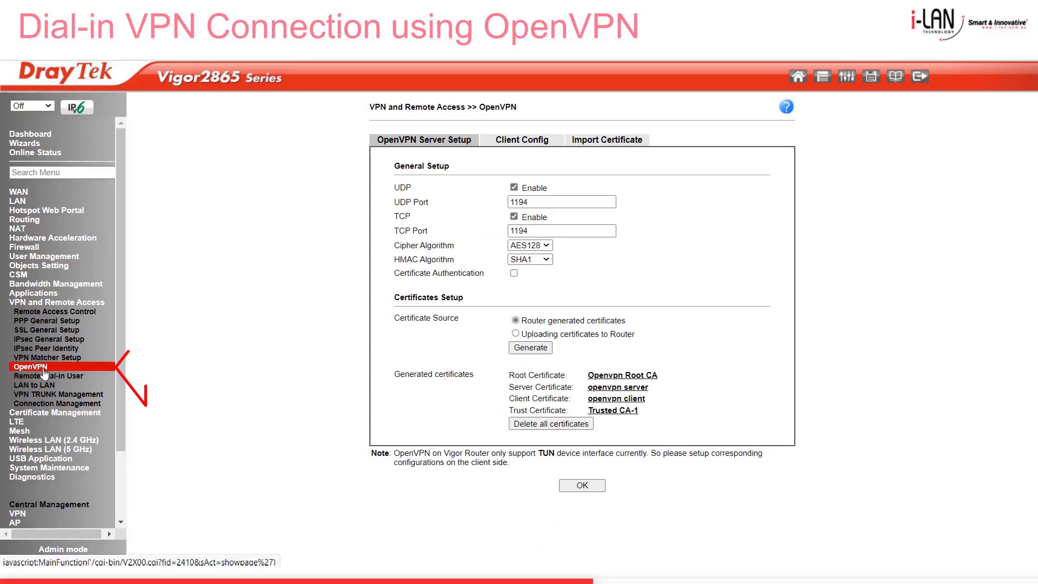
Confirm the OpenVPN server listens on UDP port 1194, then open Client Config
click(540, 202)
drag(532, 202, 505, 208)
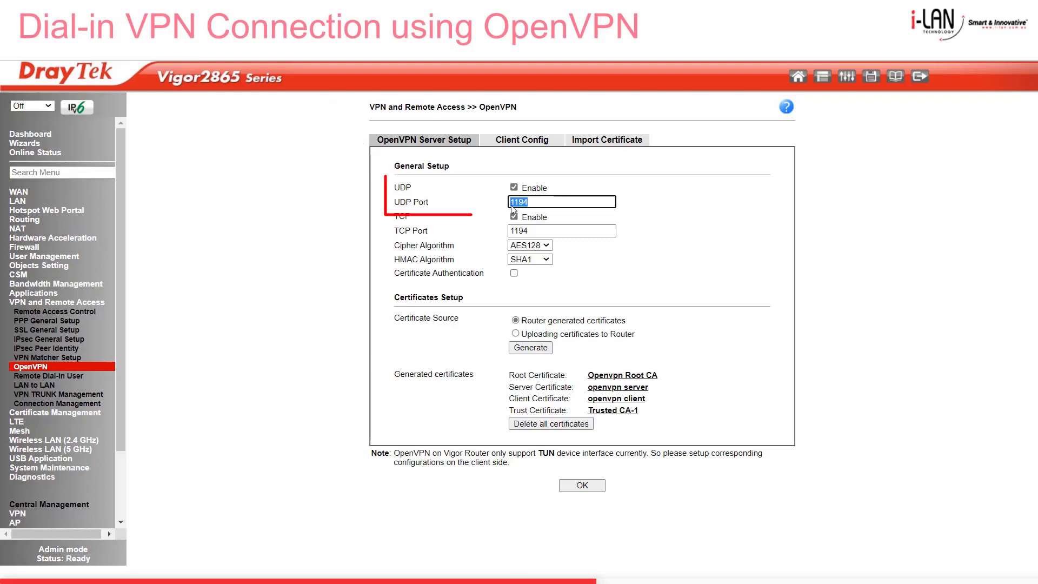
click(558, 224)
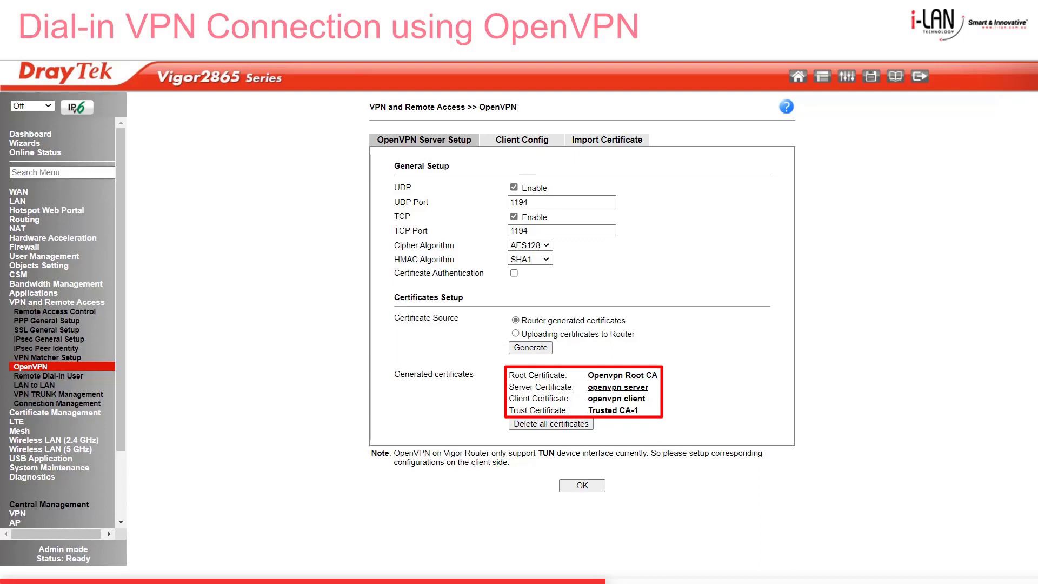
click(530, 140)
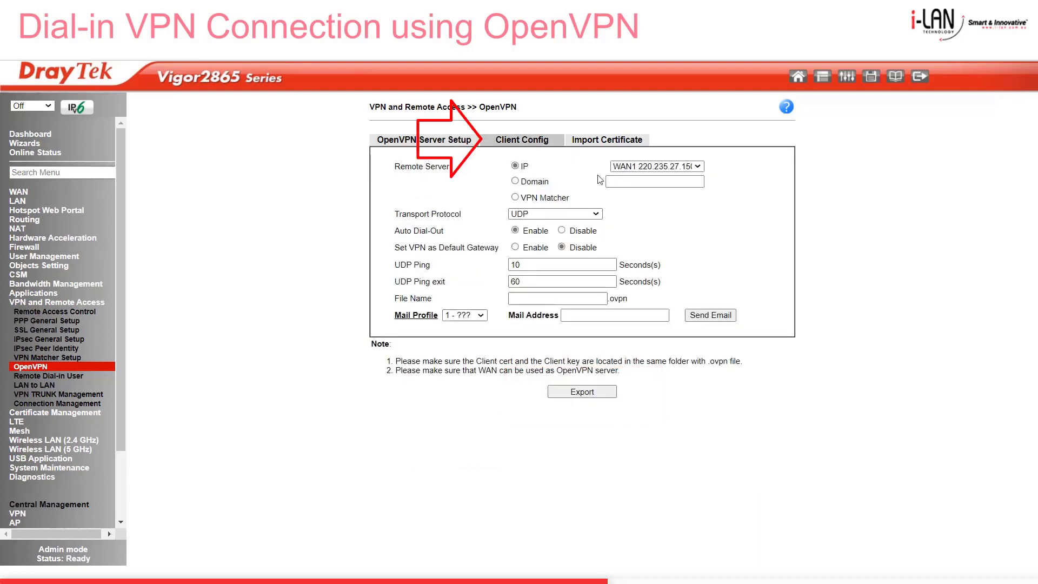
Enable VPN as Default Gateway and export the client profile as open4.ovpn
click(515, 249)
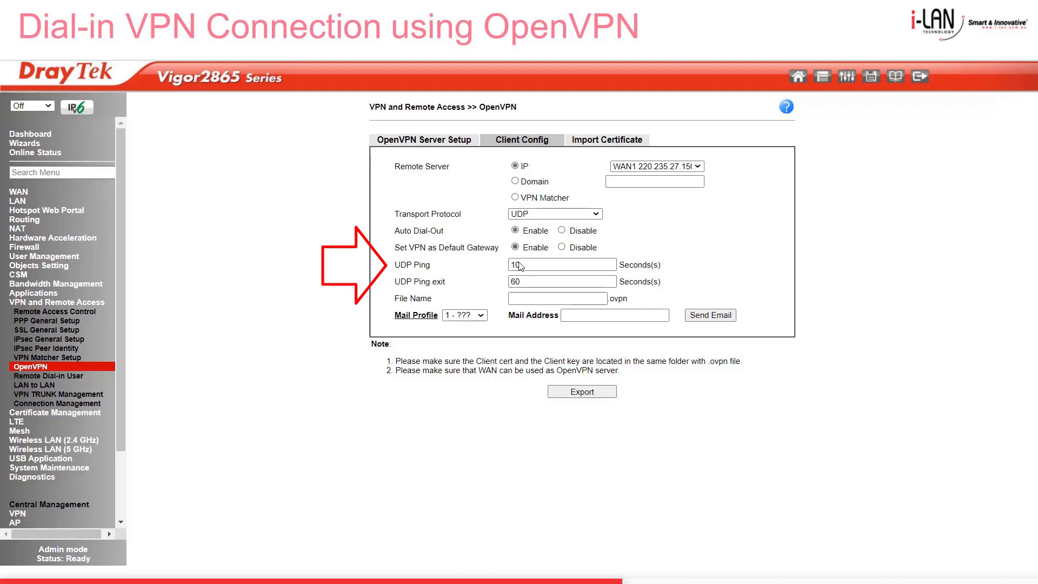
double_click(516, 281)
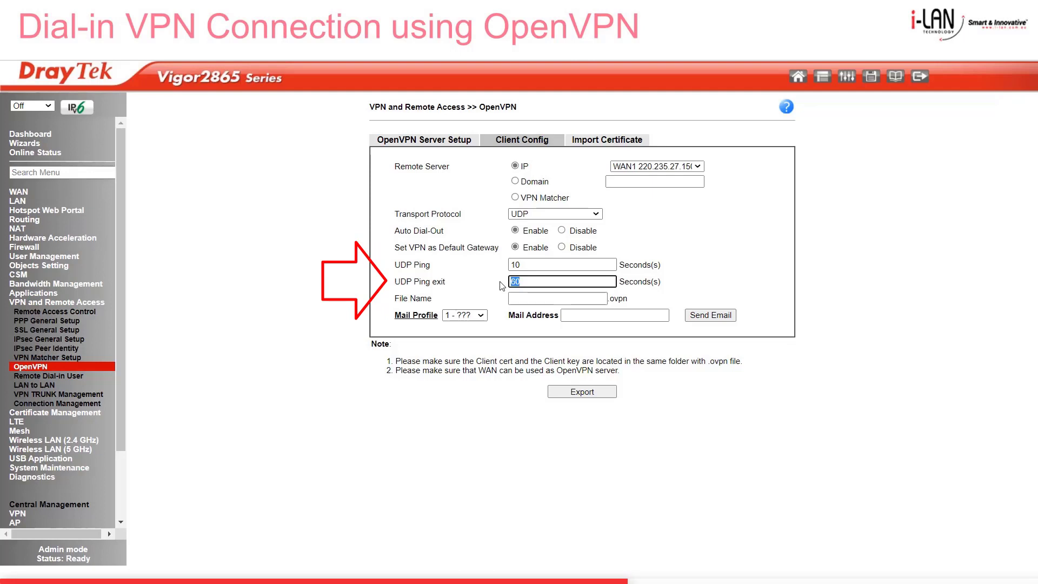
click(529, 299)
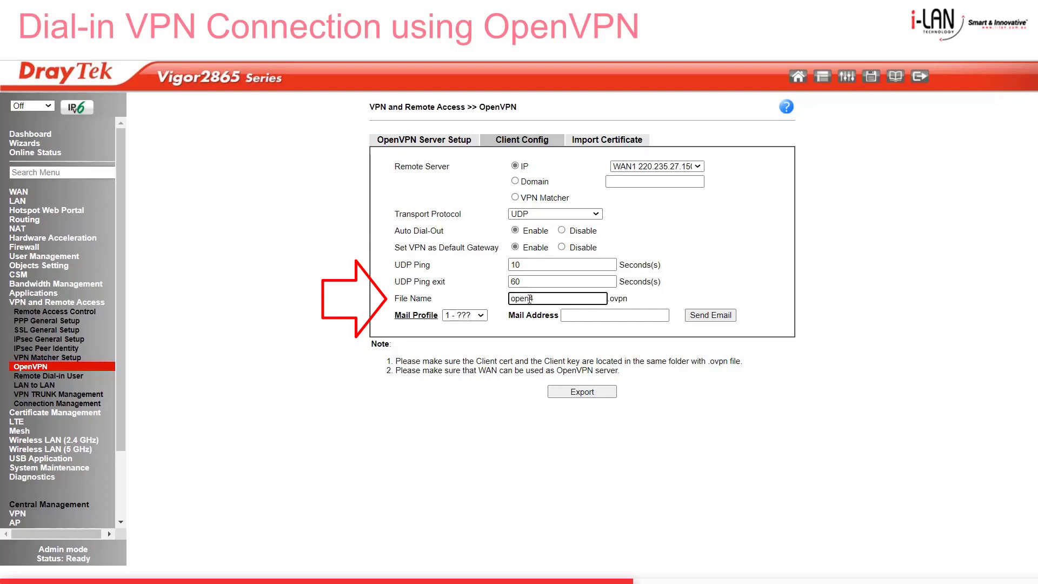
click(598, 392)
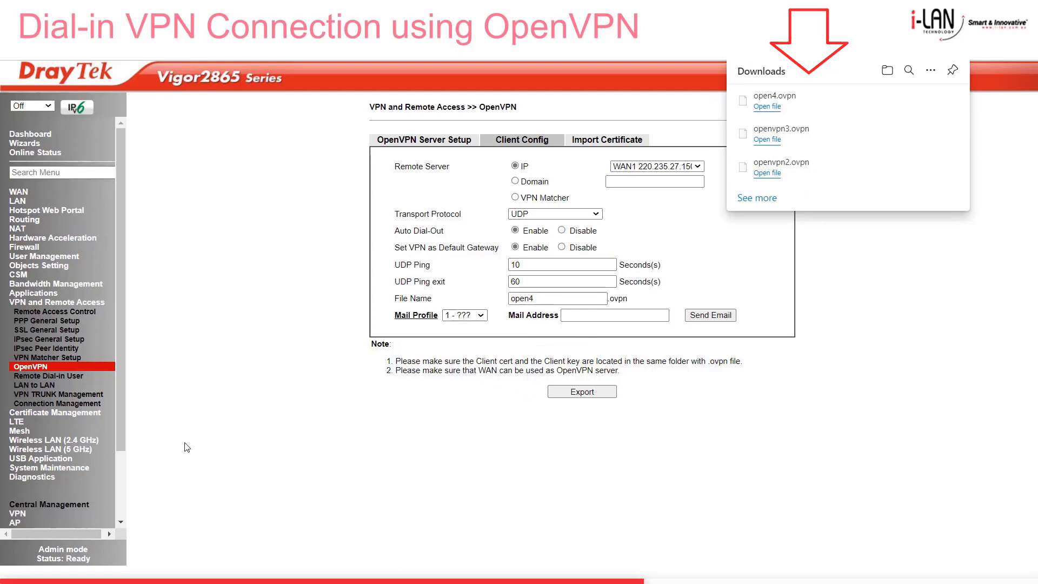
click(46, 329)
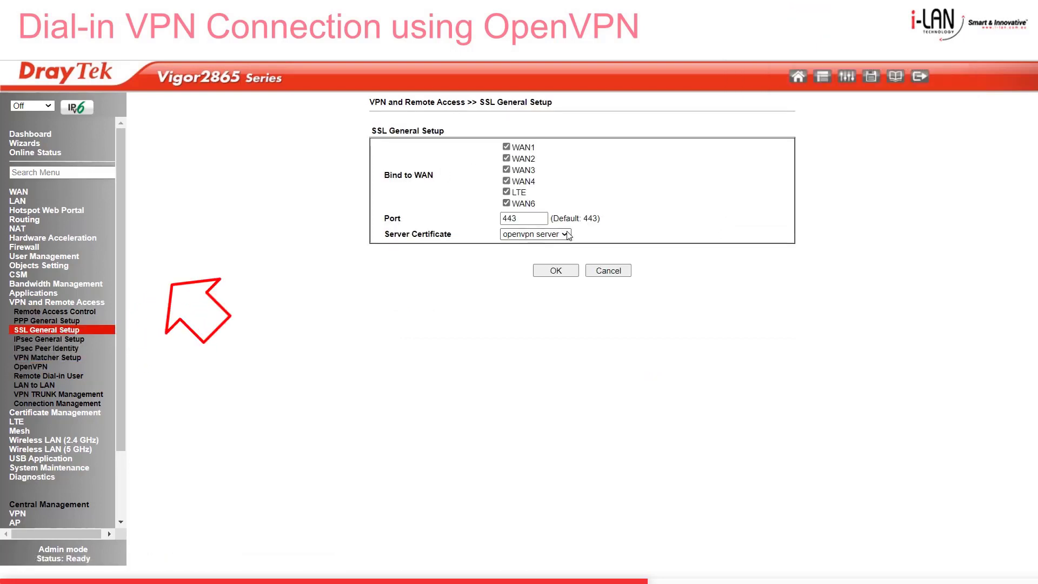
Keep openvpn server as the SSL server certificate on port 443
click(567, 235)
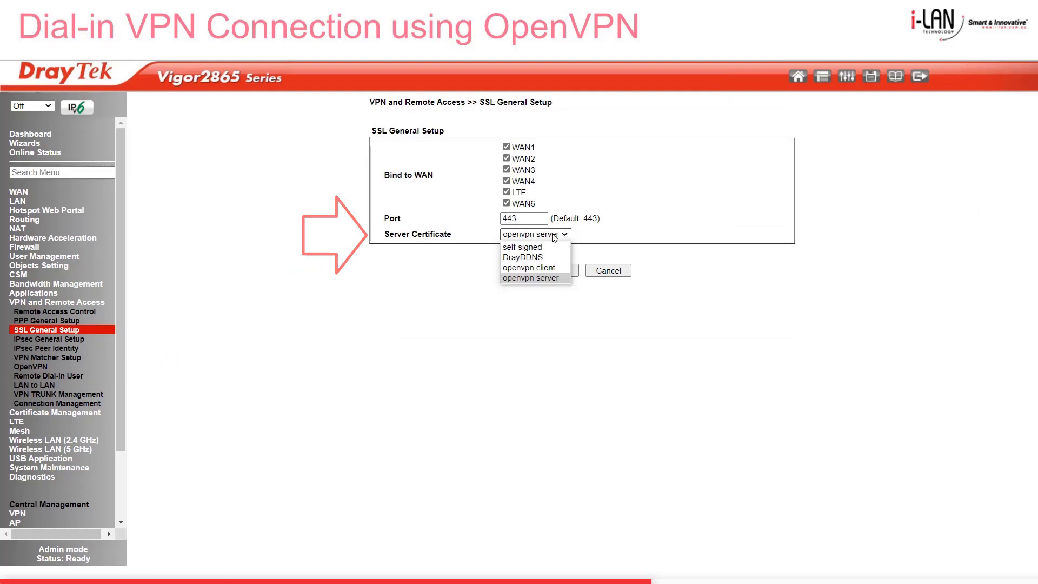
click(554, 238)
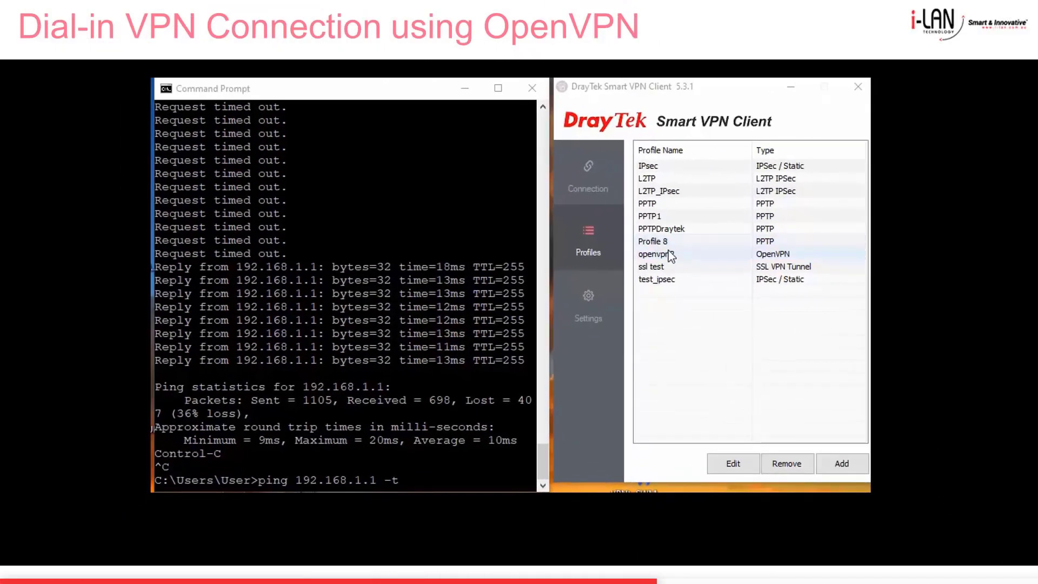
Open the openvpn2 profile for editing and clear its server address
click(673, 256)
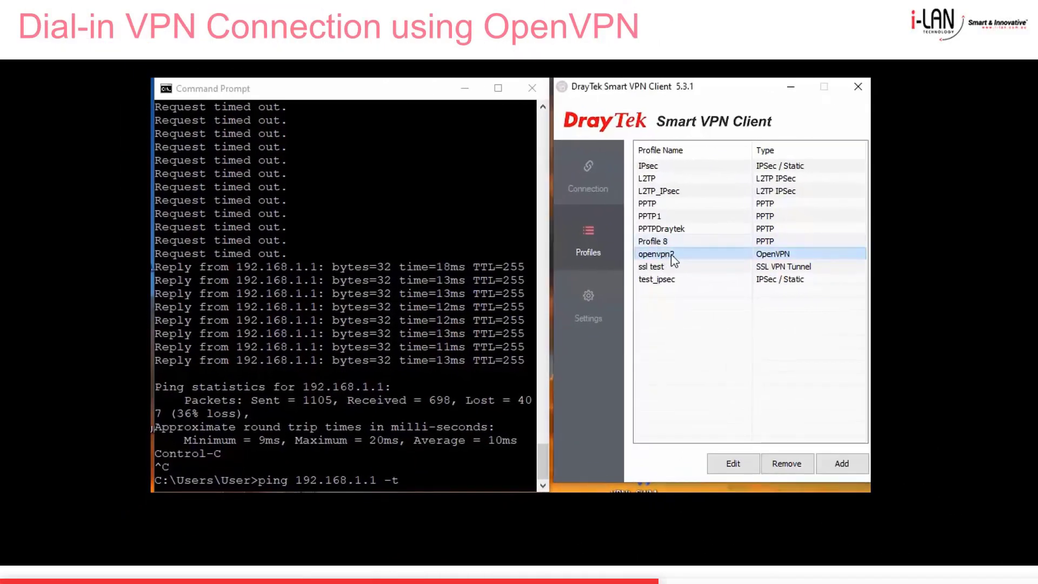
double_click(673, 260)
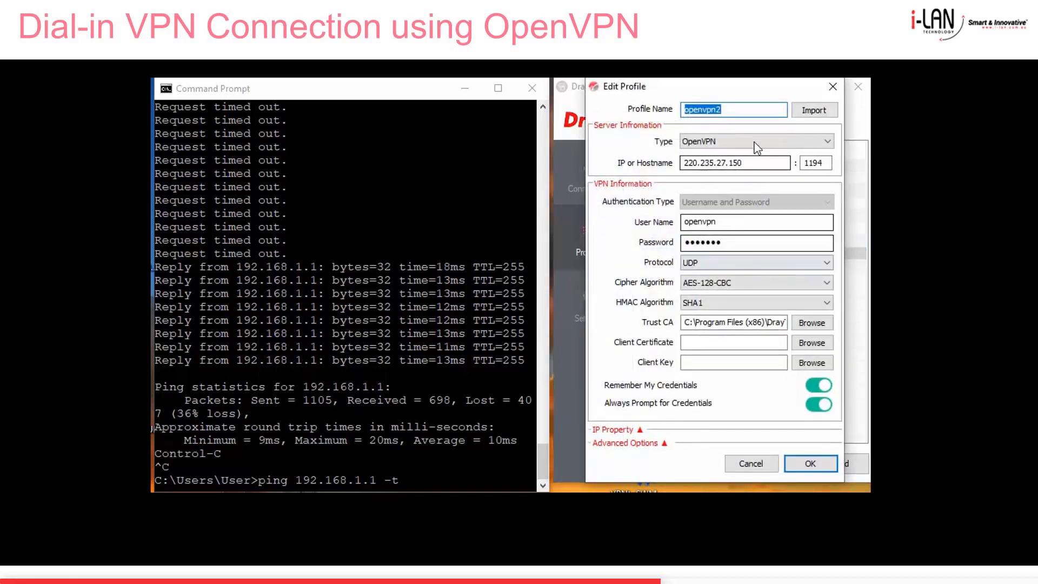
click(754, 115)
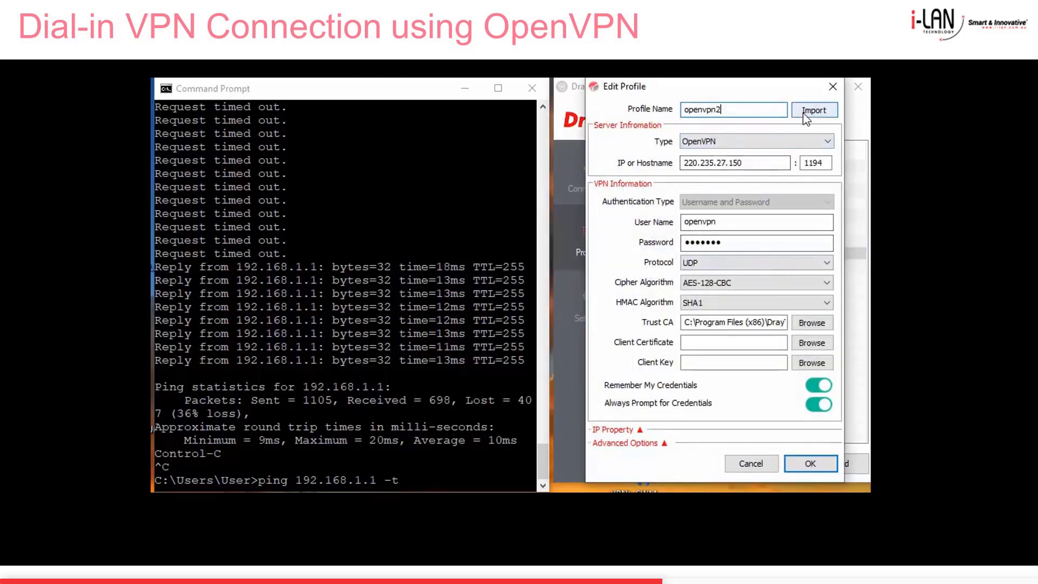
drag(776, 162, 688, 162)
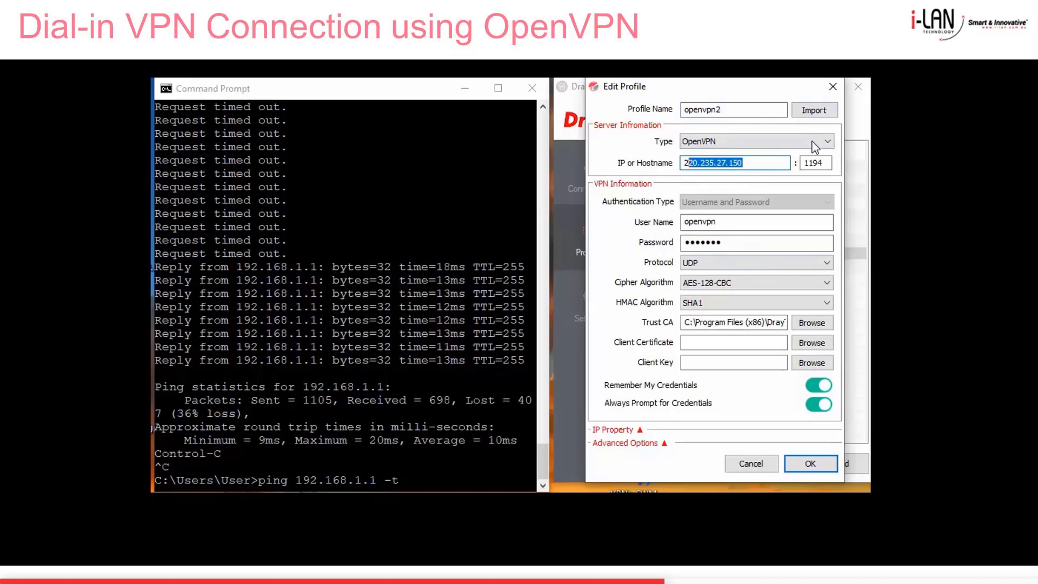
key(BackSpace)
Import openvpn2.ovpn from Documents > 1-openvpn into the profile
click(817, 114)
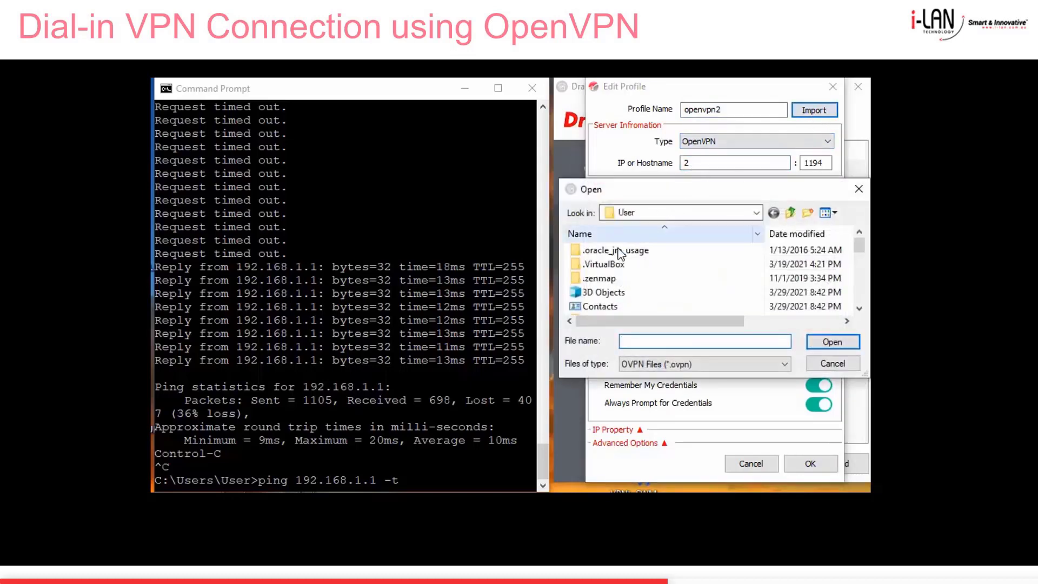
scroll(610, 290, down, 1)
double_click(605, 292)
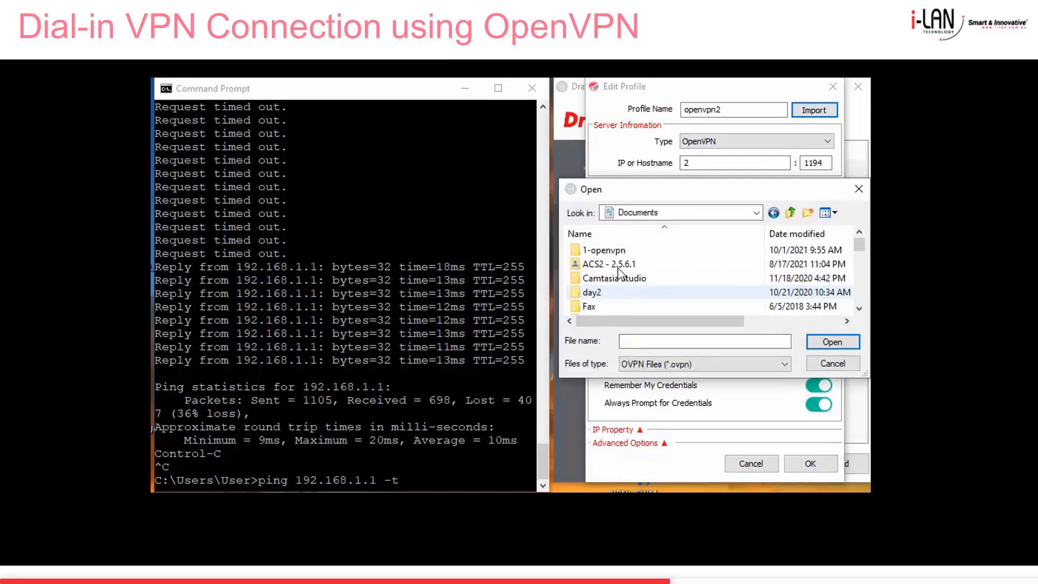
double_click(616, 252)
click(613, 295)
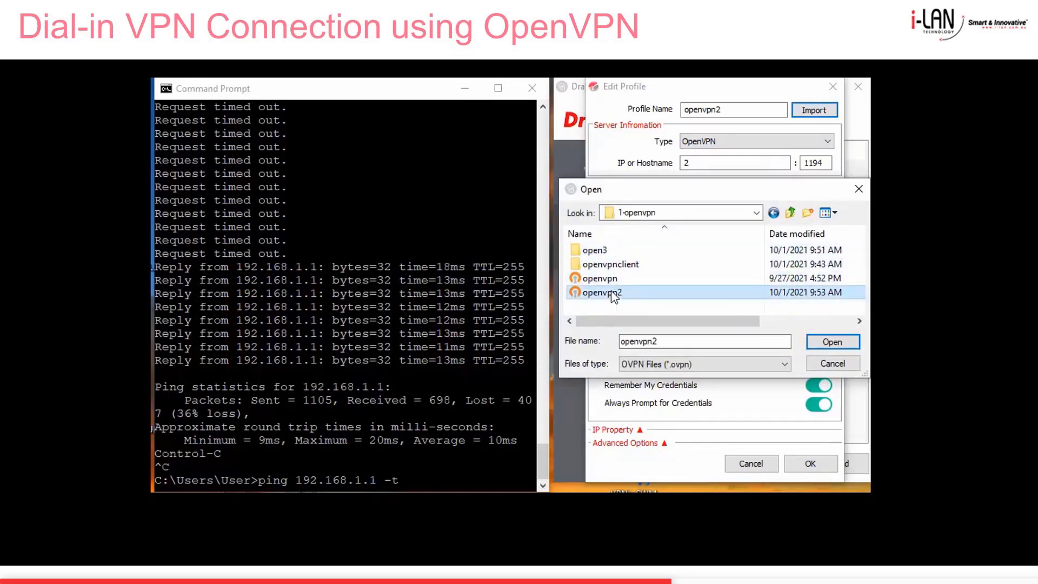
click(827, 341)
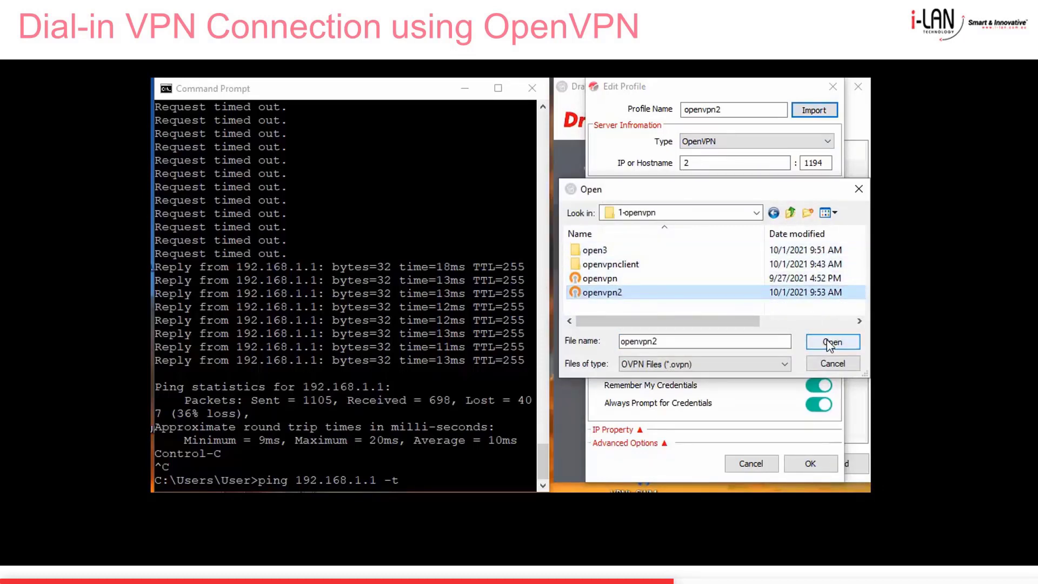
double_click(717, 163)
drag(828, 162, 806, 163)
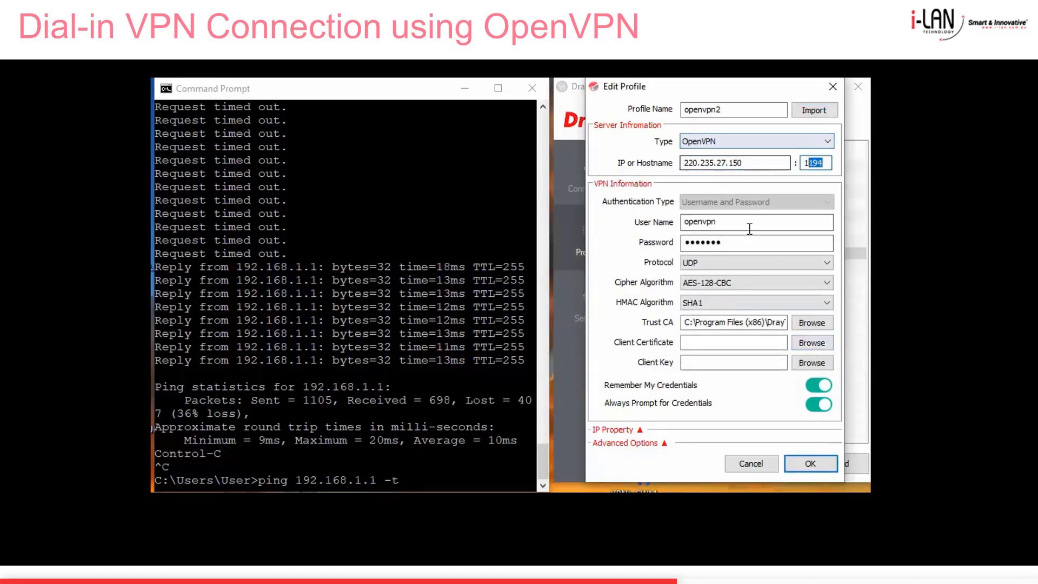
double_click(725, 220)
click(713, 241)
drag(743, 241, 683, 242)
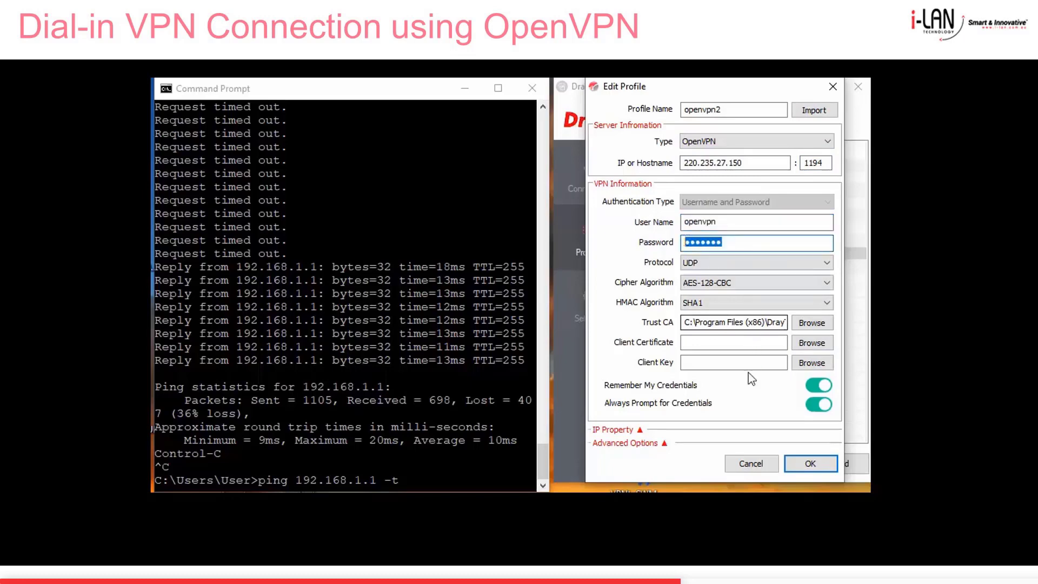
click(809, 464)
click(739, 296)
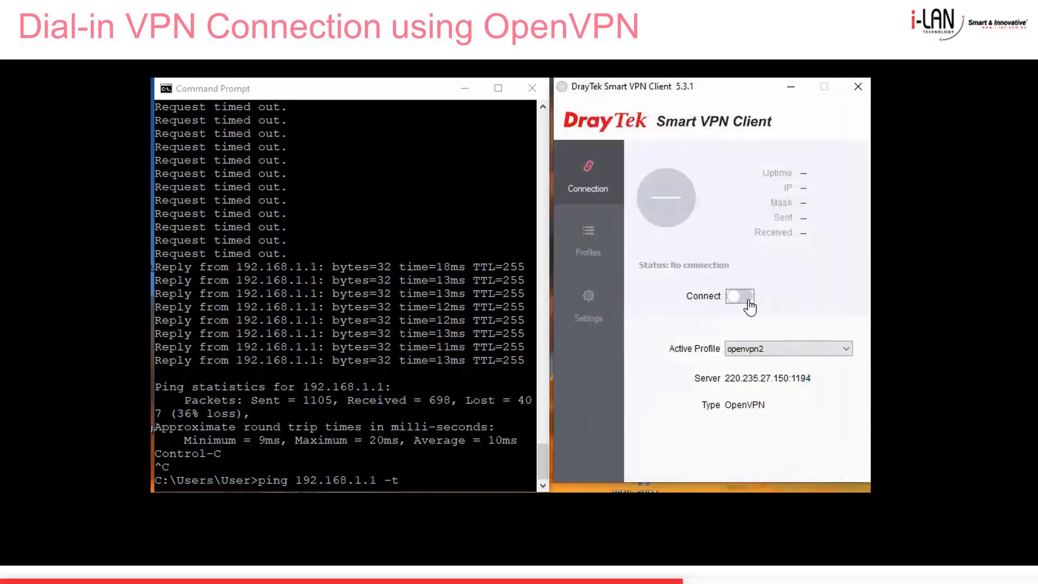
Start the continuous ping to 192.168.1.1 and dial the openvpn2 tunnel with saved credentials
click(405, 483)
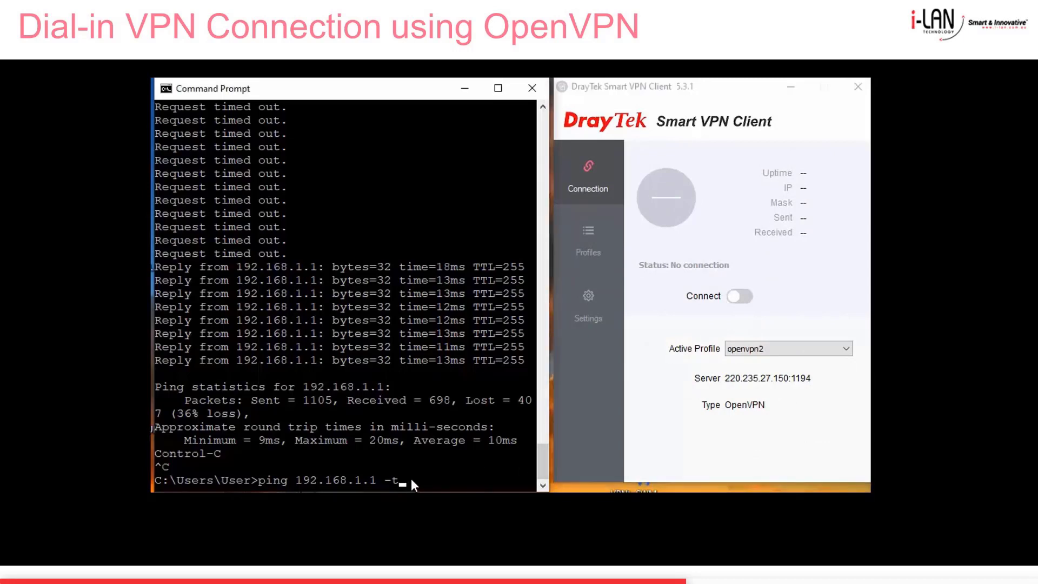
key(Return)
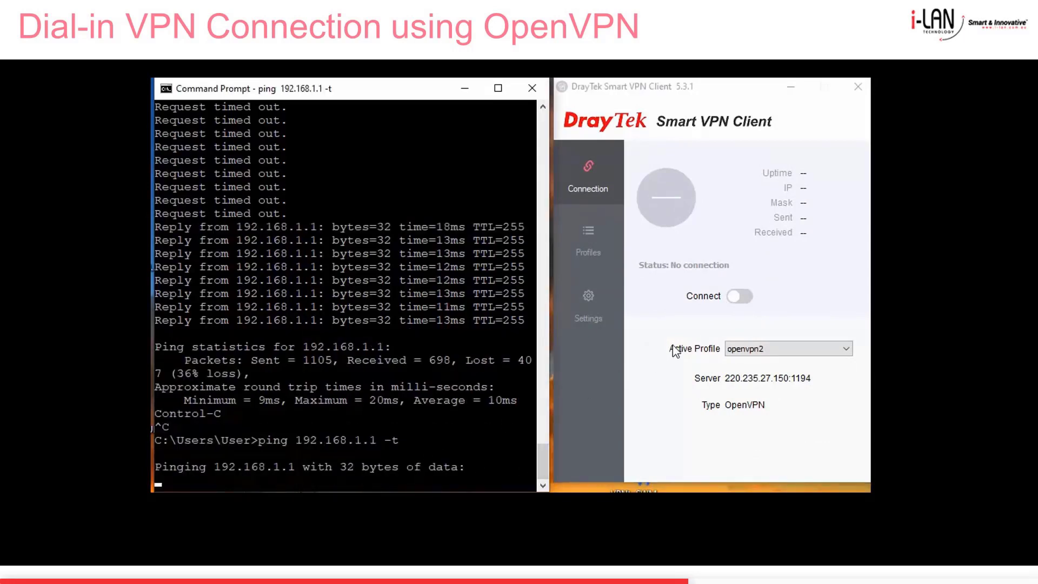
click(743, 301)
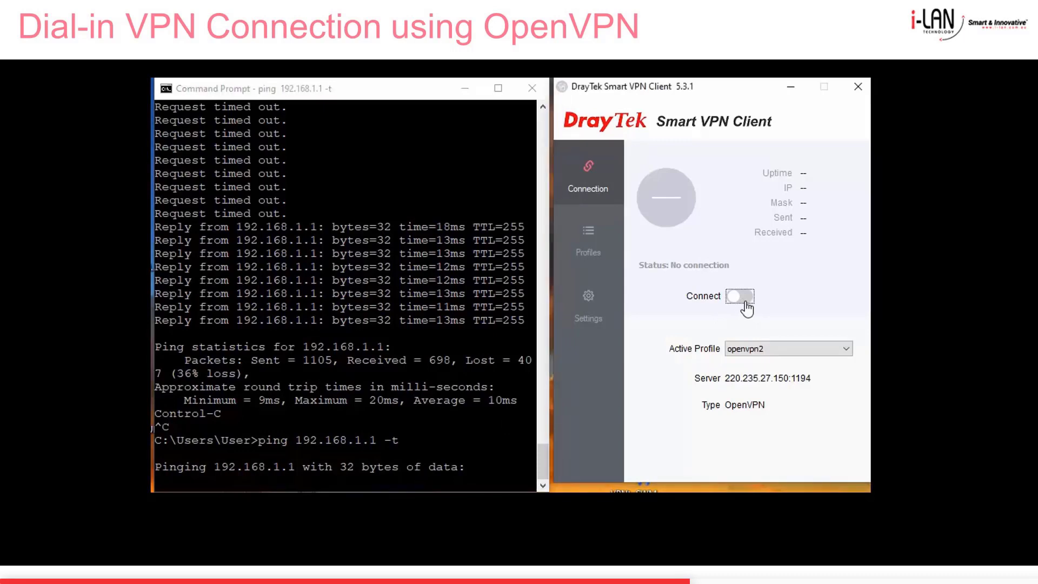
click(747, 300)
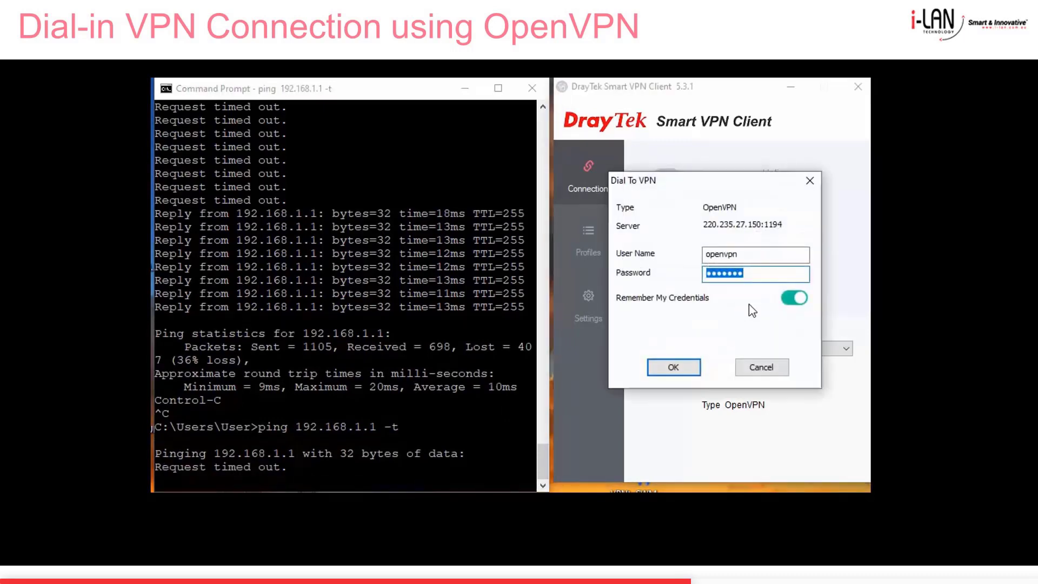
click(680, 366)
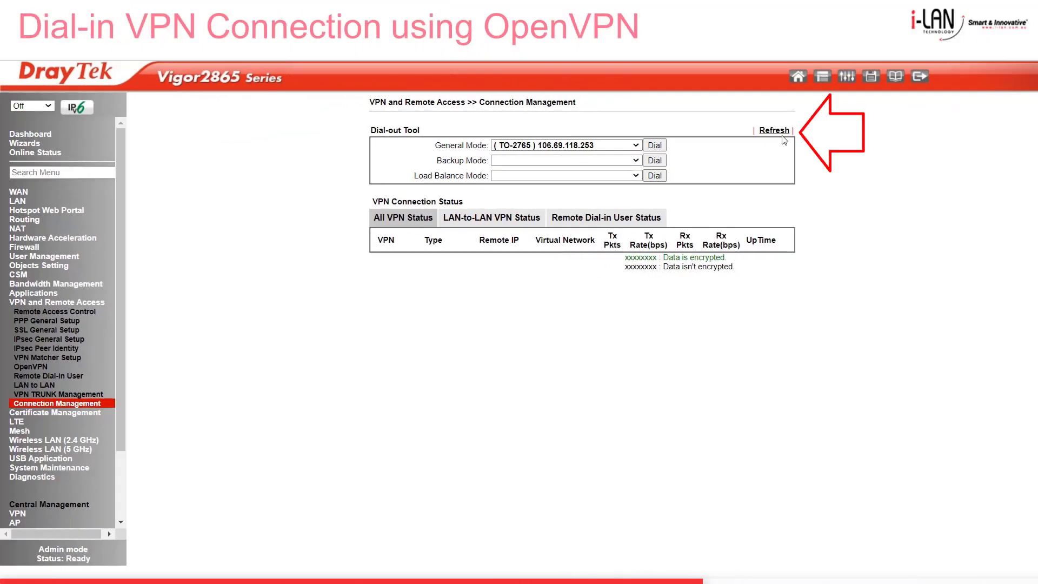
Refresh Connection Management and check the OpenVPN session's AES128-CBC-SHA1 encryption
click(776, 131)
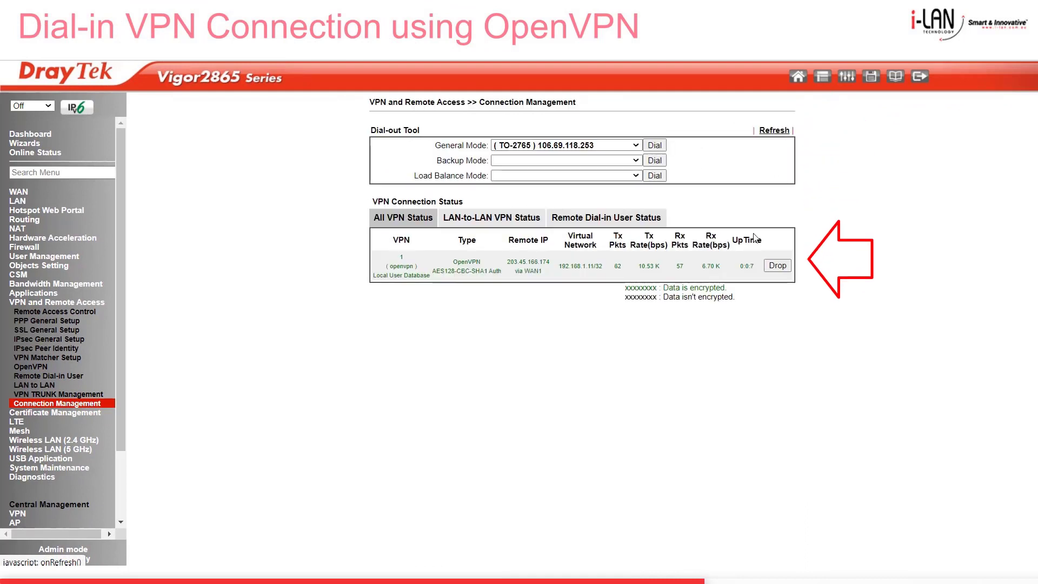
drag(485, 271, 437, 268)
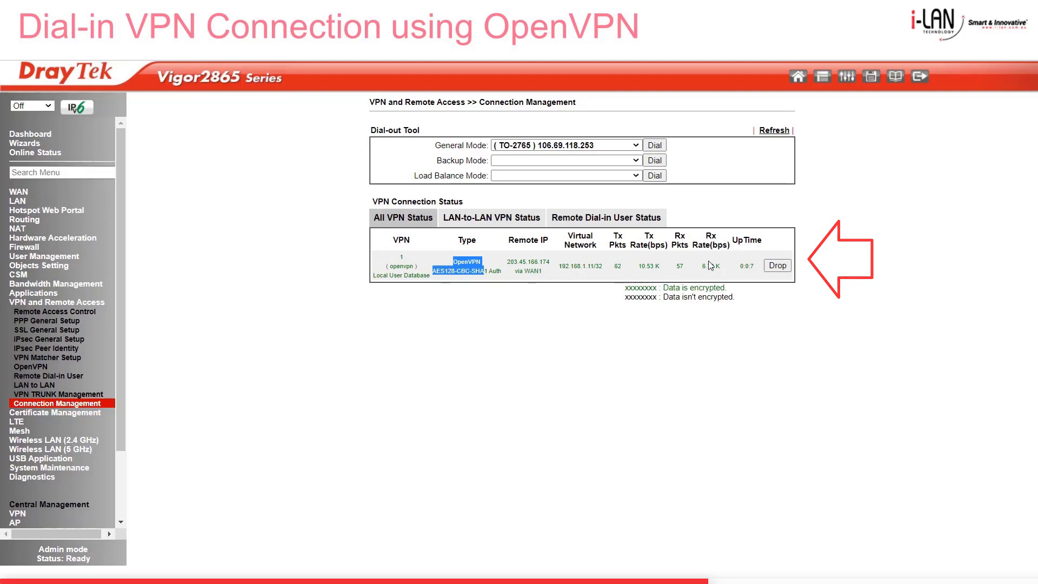